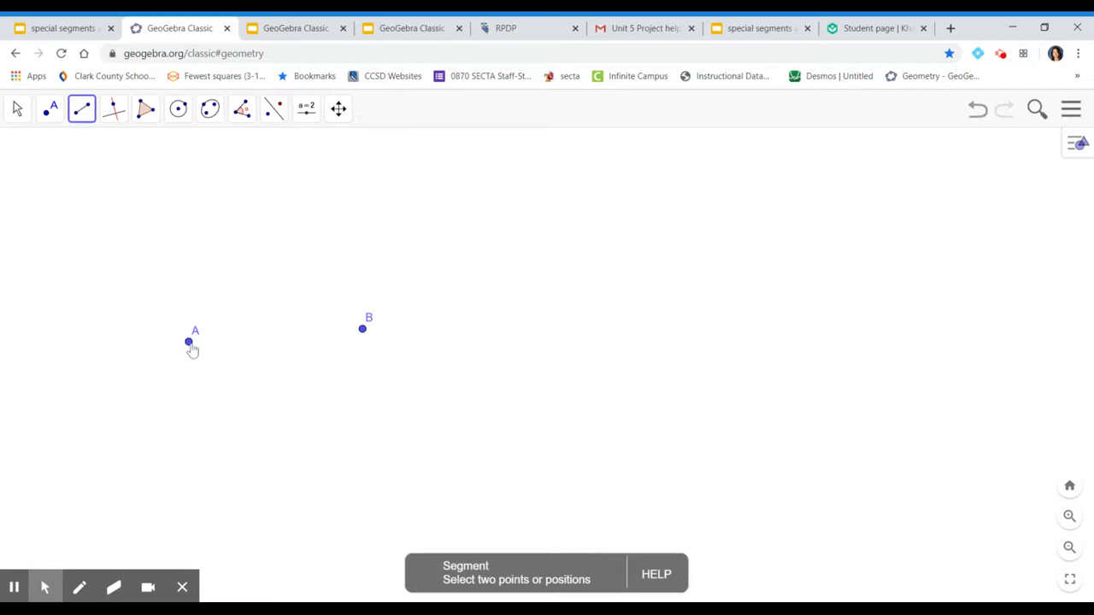
# - Connect points A and B with a segment, and draw a second segment above and right of B, sloping down to the right
pyautogui.click(362, 329)
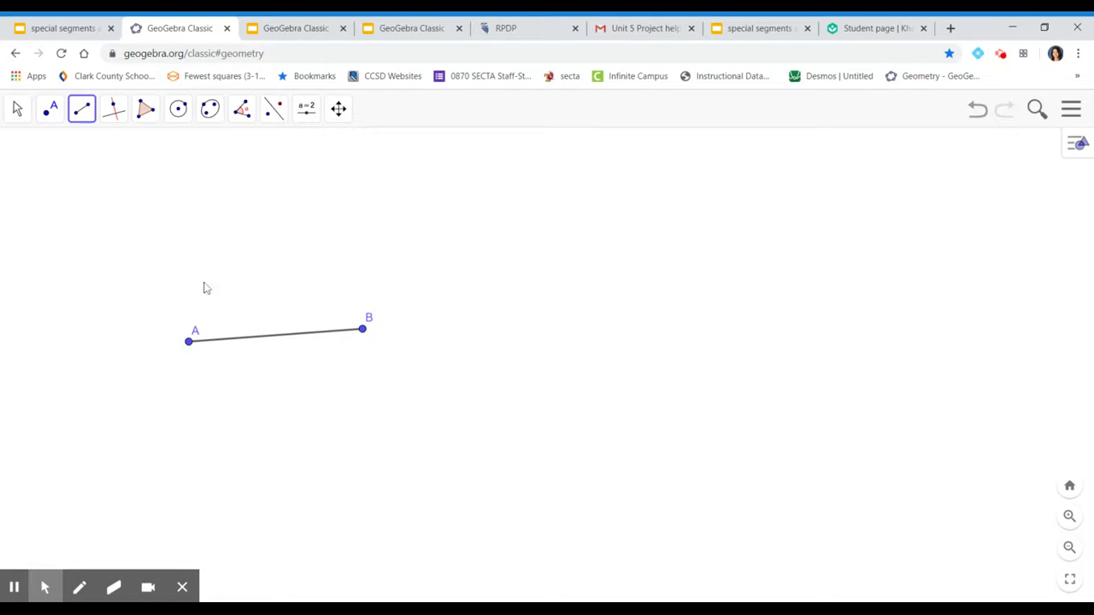
pyautogui.click(18, 110)
pyautogui.click(81, 108)
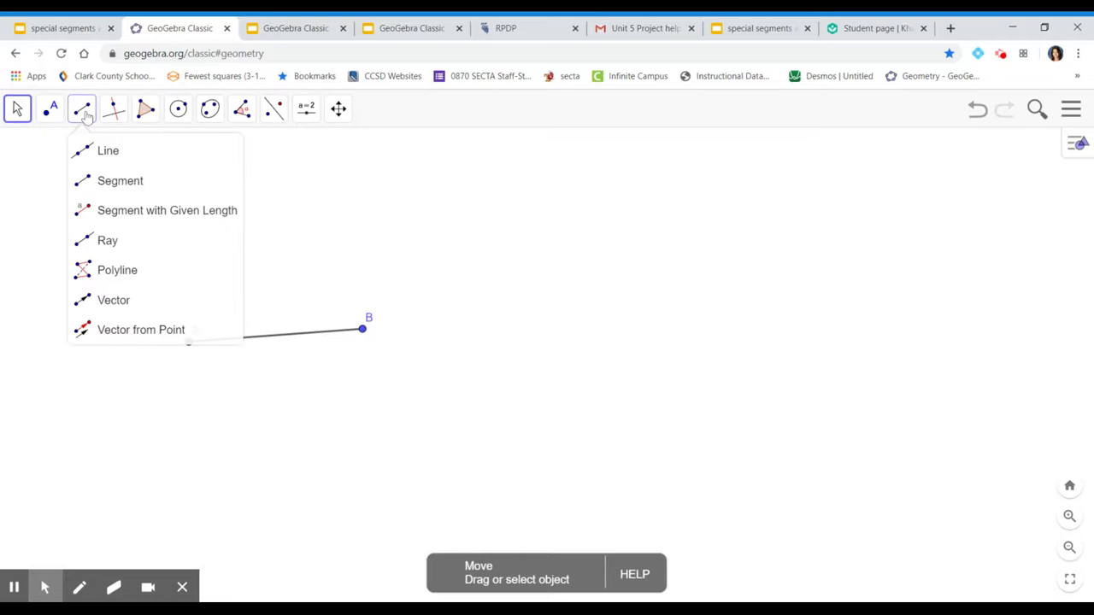
pyautogui.click(81, 113)
pyautogui.click(108, 178)
pyautogui.click(403, 242)
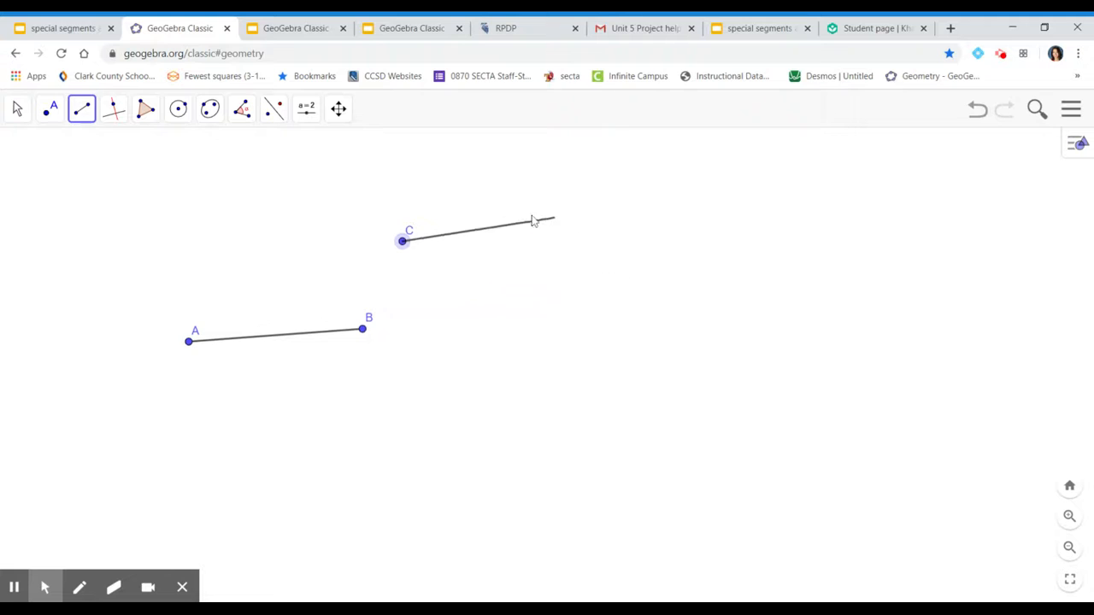
pyautogui.click(528, 311)
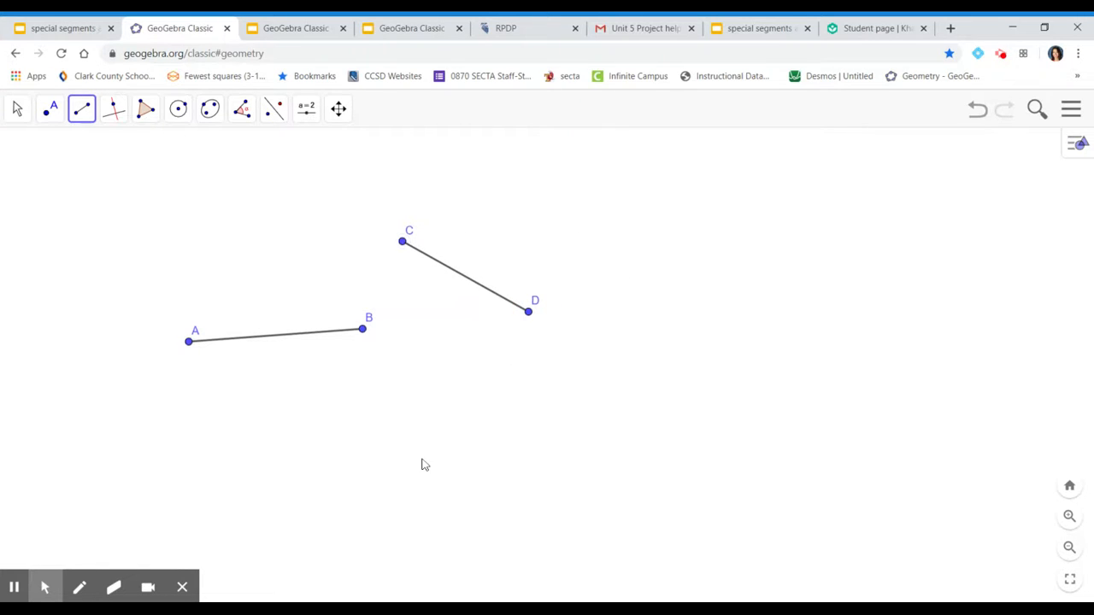
# - Reposition endpoints A, B and C so that both segments slope steeply down to the right
pyautogui.click(17, 109)
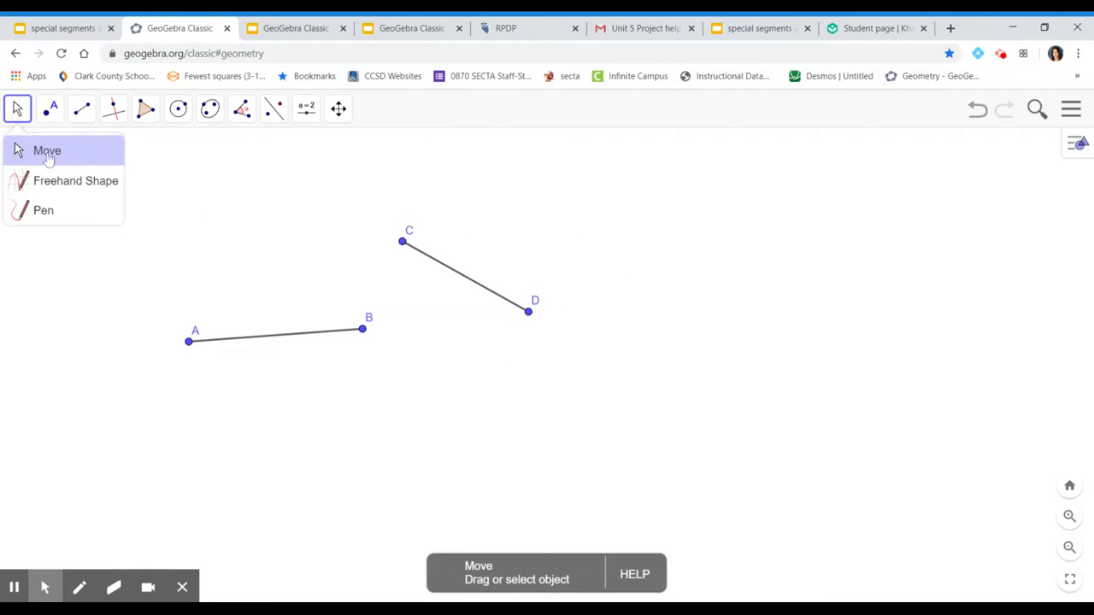
pyautogui.moveTo(190, 344); pyautogui.dragTo(224, 231)
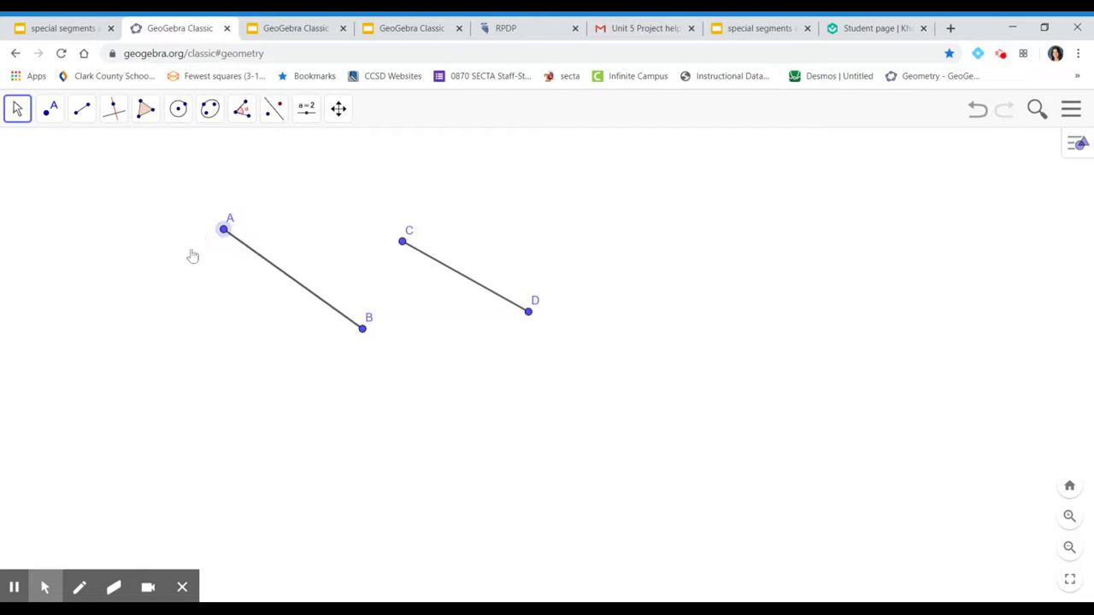
pyautogui.click(362, 330)
pyautogui.moveTo(362, 331); pyautogui.dragTo(311, 334)
pyautogui.moveTo(403, 242); pyautogui.dragTo(408, 212)
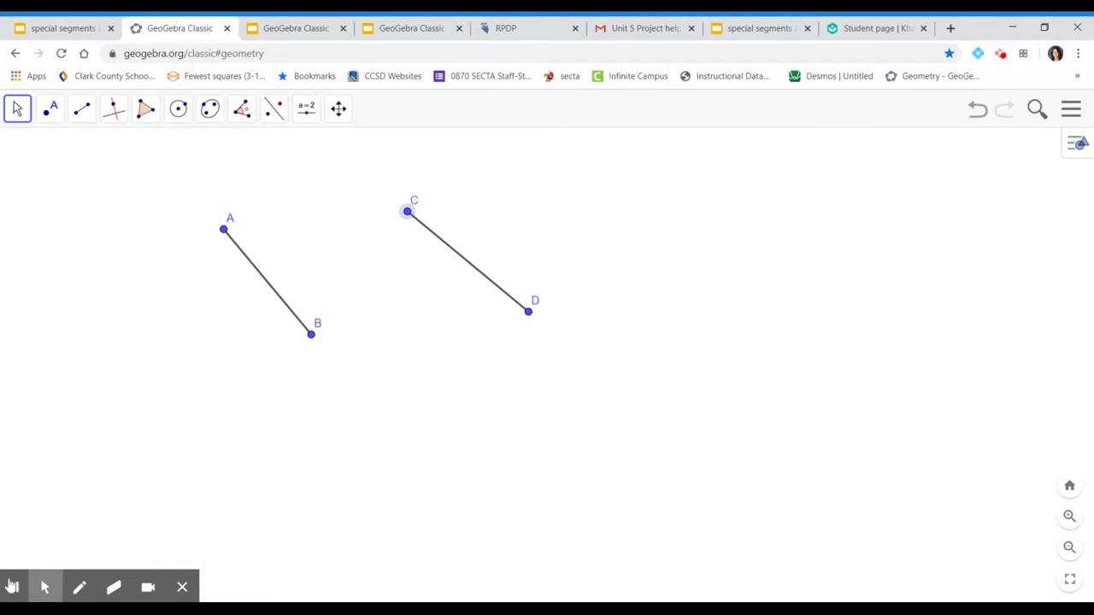
# - Review the Midpoint of Segment slide in Google Slides and, back in GeoGebra, construct the midpoint of segment AB
pyautogui.click(293, 23)
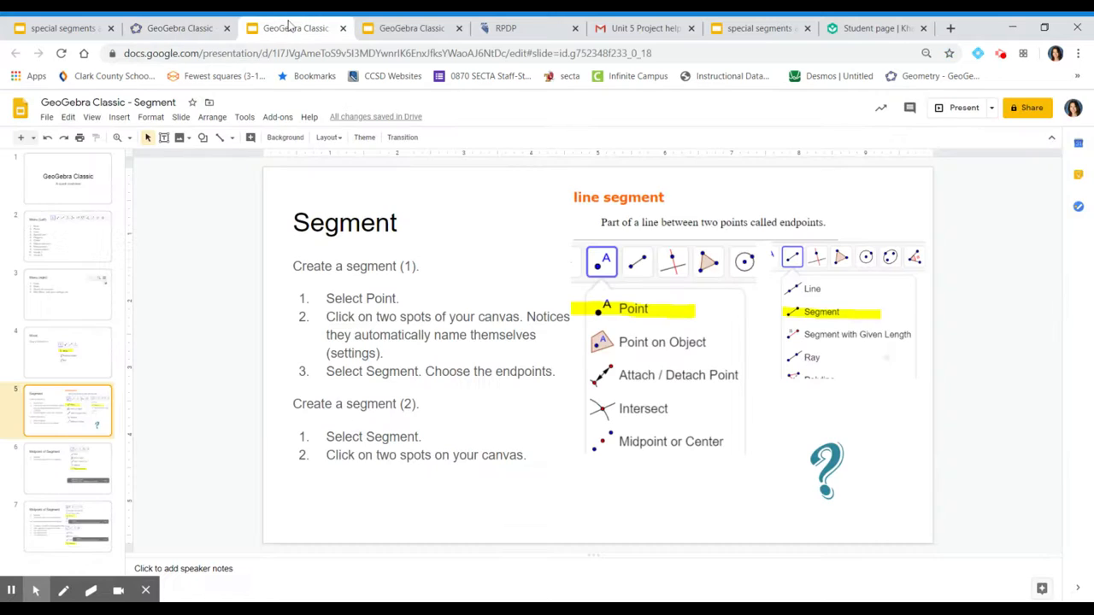
pyautogui.click(57, 476)
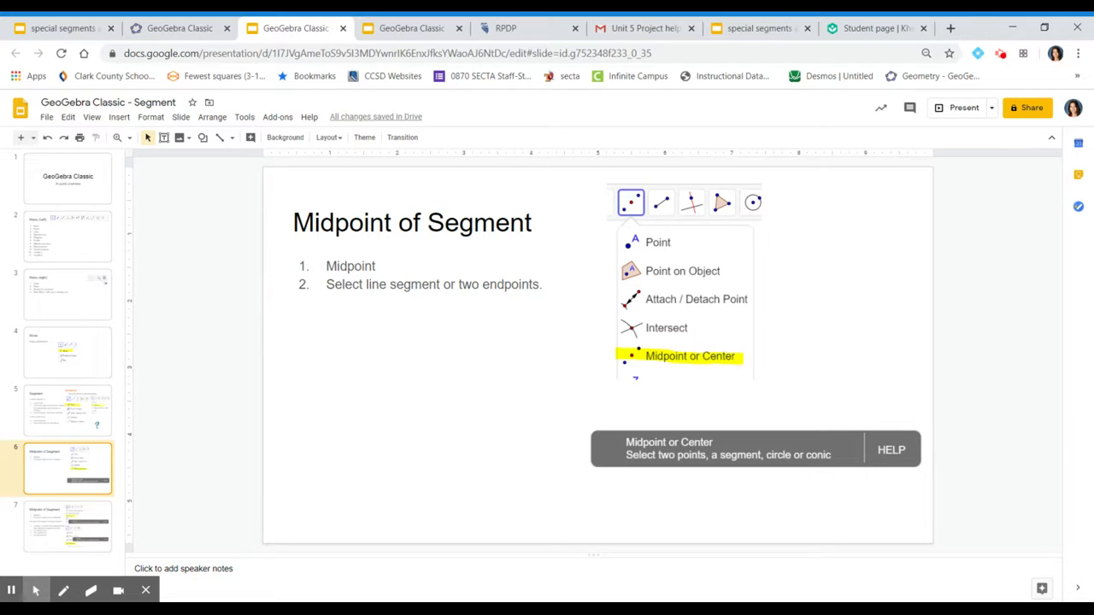
pyautogui.click(162, 28)
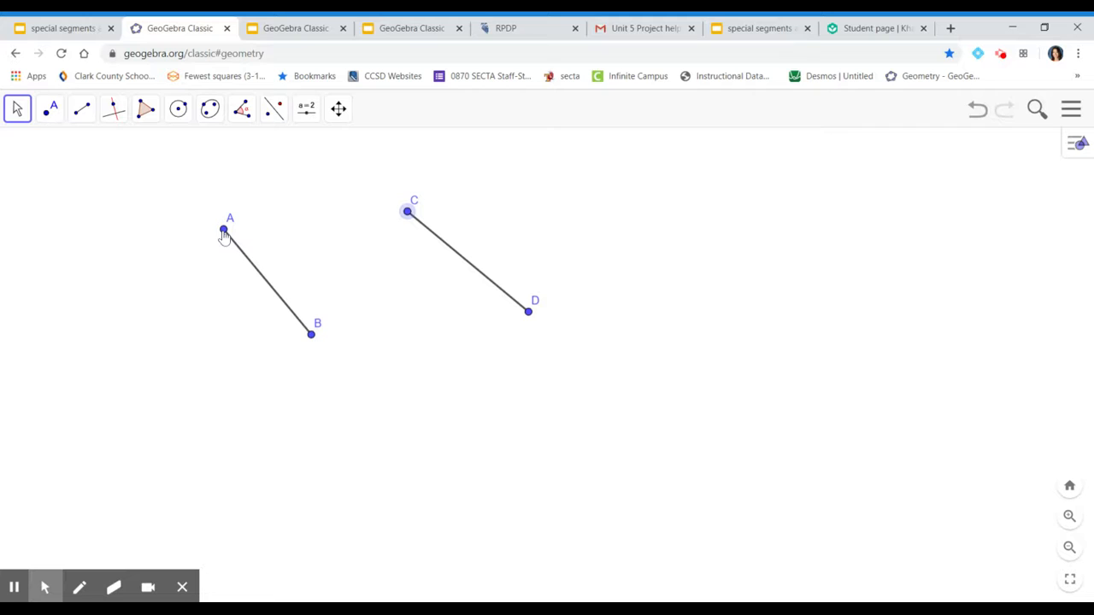
pyautogui.click(54, 114)
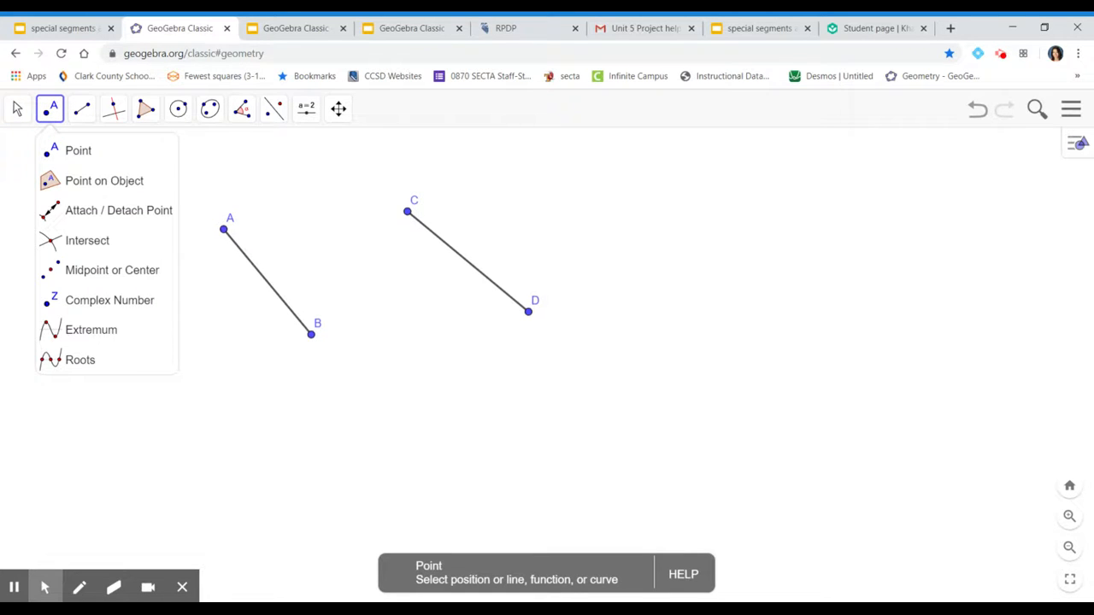
pyautogui.click(90, 278)
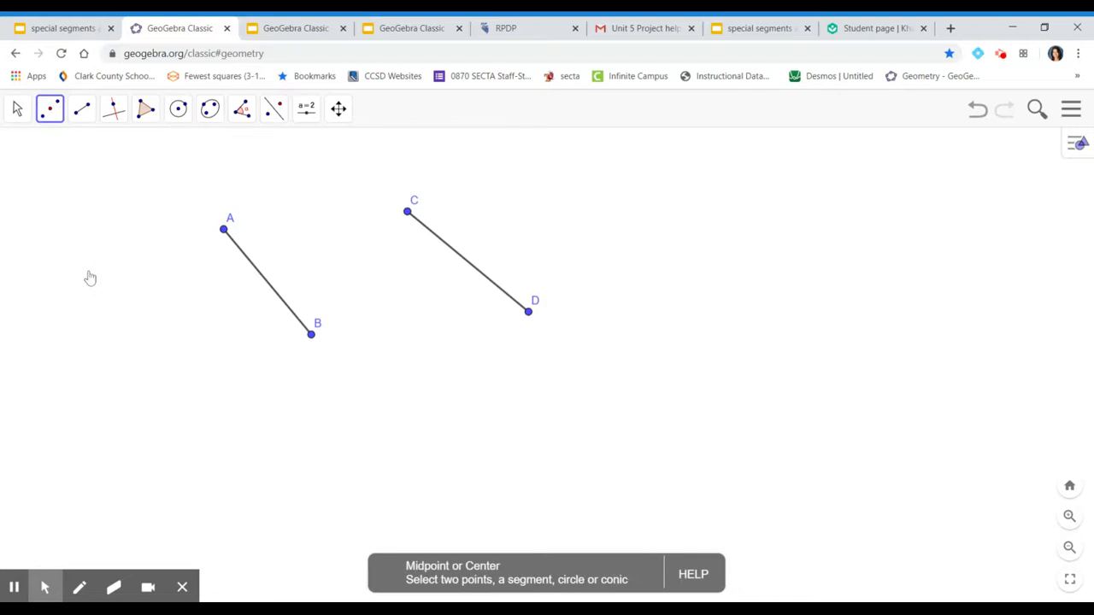
pyautogui.click(263, 283)
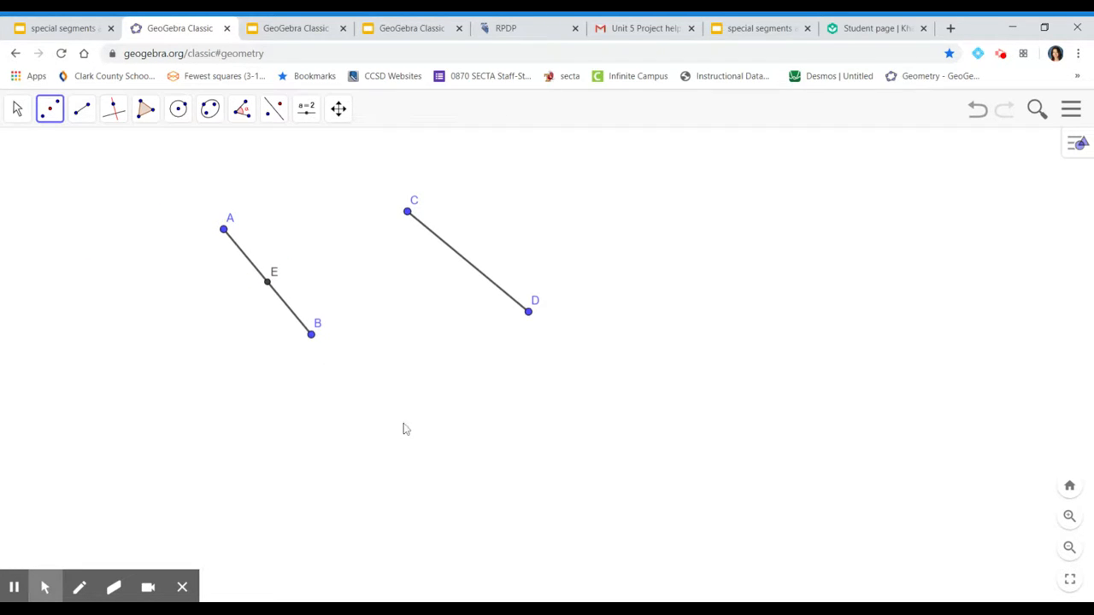
pyautogui.click(312, 336)
# - Move endpoint B upward and endpoint A down to the left, making segment AB nearly horizontal, to test its midpoint
pyautogui.click(17, 108)
pyautogui.click(78, 165)
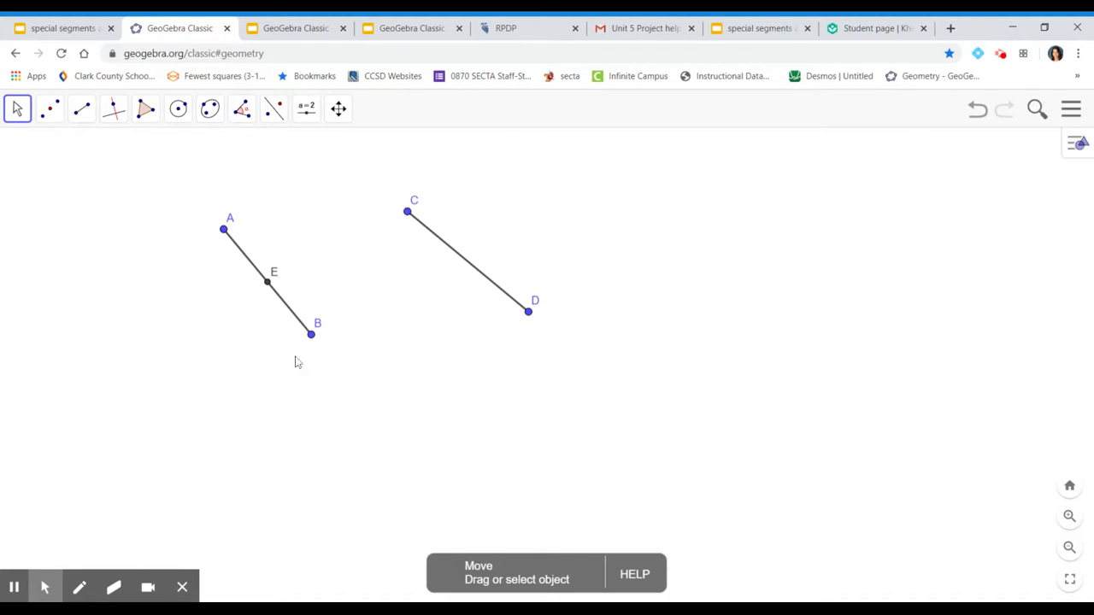
pyautogui.moveTo(313, 340); pyautogui.dragTo(305, 309)
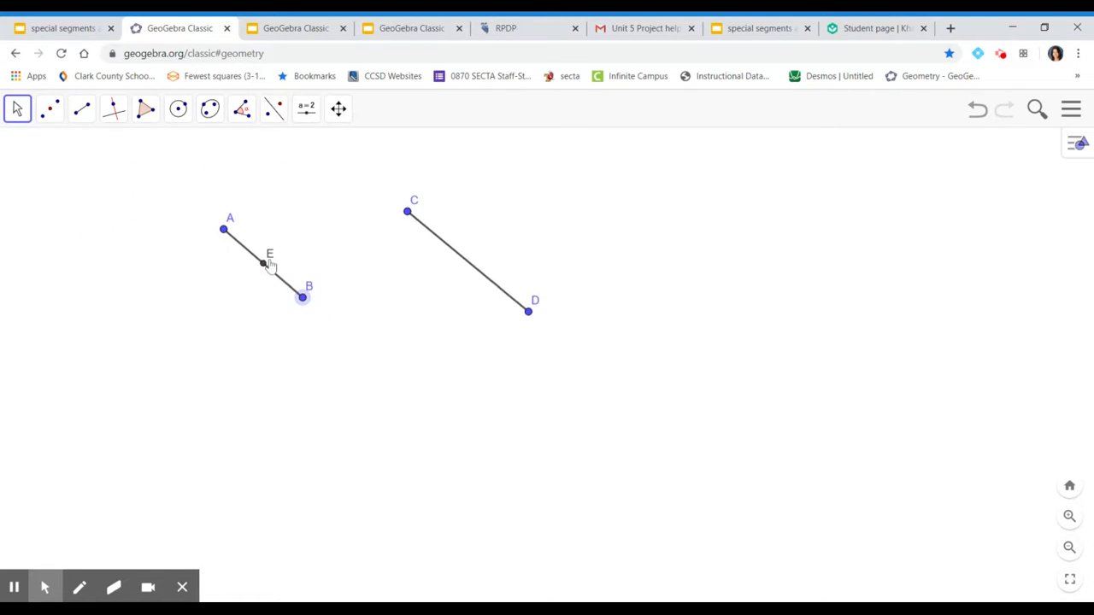
pyautogui.moveTo(264, 266)
pyautogui.mouseDown()
pyautogui.moveTo(260, 303)
pyautogui.moveTo(262, 232)
pyautogui.moveTo(210, 238)
pyautogui.moveTo(223, 231)
pyautogui.moveTo(200, 299)
pyautogui.moveTo(137, 271)
pyautogui.moveTo(205, 209)
pyautogui.moveTo(191, 293)
pyautogui.mouseUp()
pyautogui.click(17, 109)
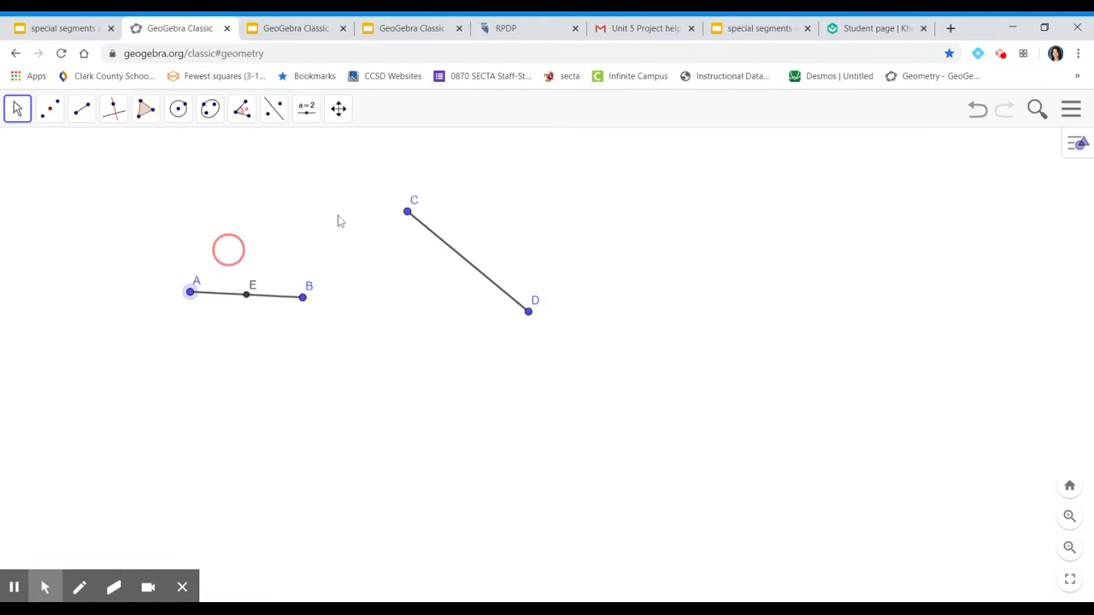
# - Construct the midpoint of segment CD with Midpoint or Center, using its two endpoints
pyautogui.click(50, 109)
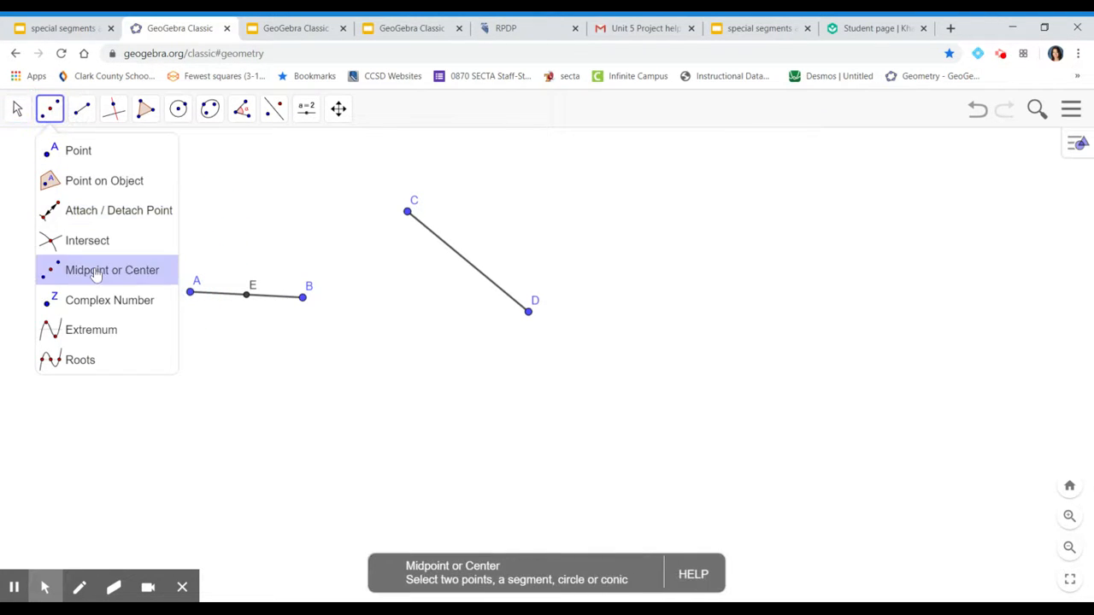
pyautogui.click(96, 273)
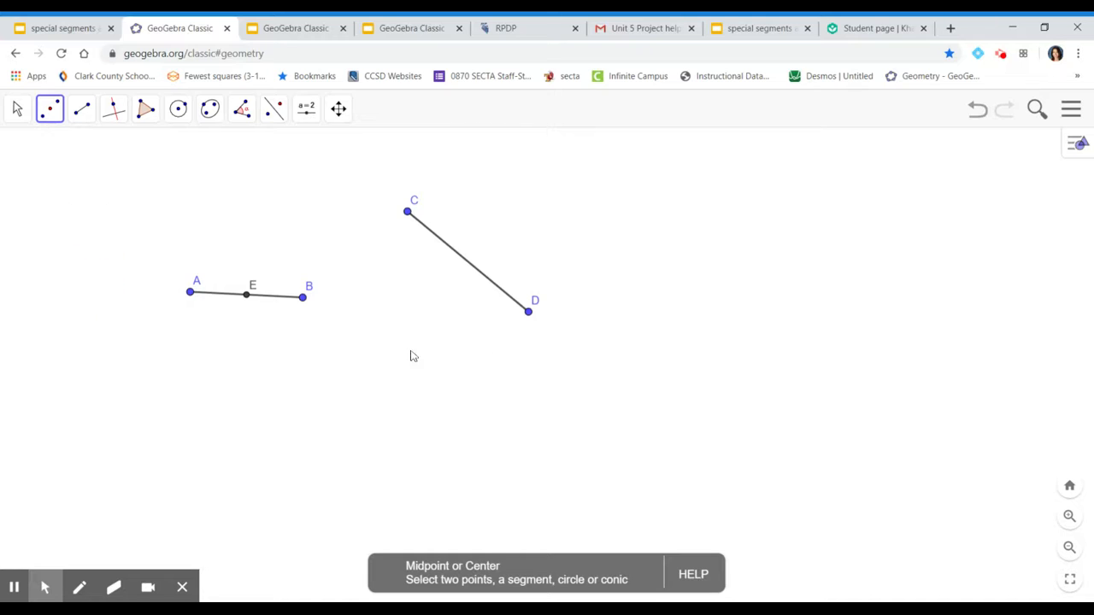
pyautogui.click(528, 313)
pyautogui.click(408, 212)
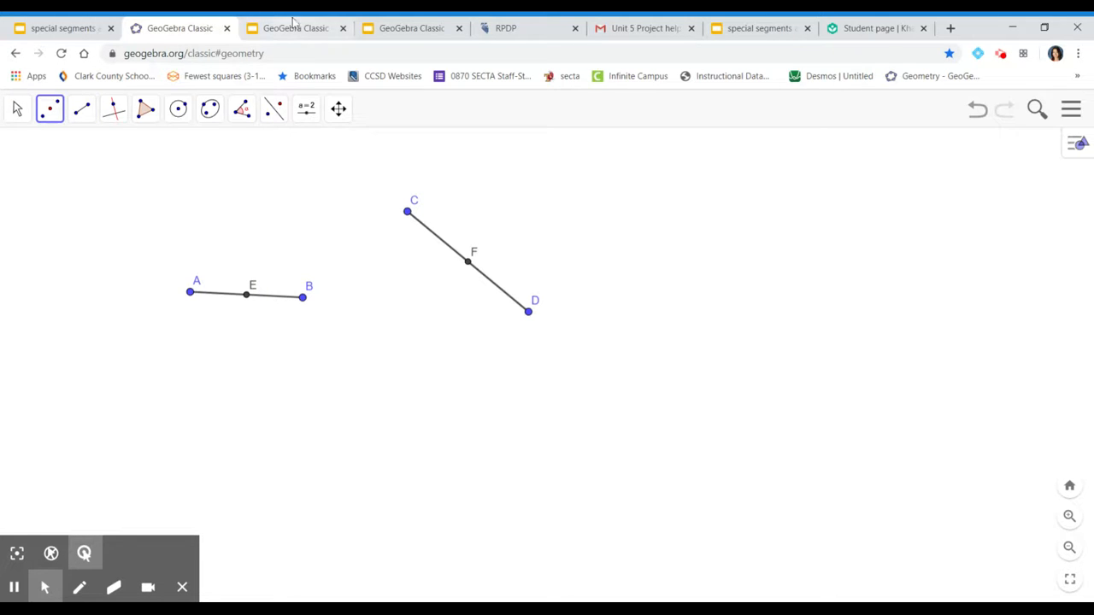
# - Read the compass method on slide 7 in Google Slides and, back in GeoGebra, undo the midpoint of segment CD
pyautogui.click(256, 29)
pyautogui.click(64, 529)
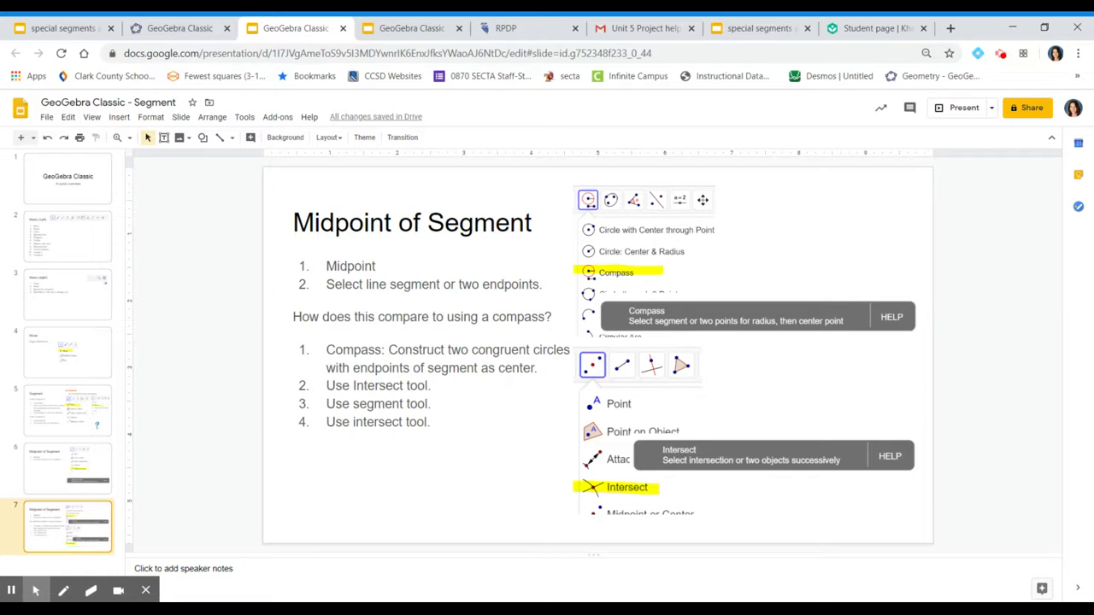
pyautogui.click(178, 26)
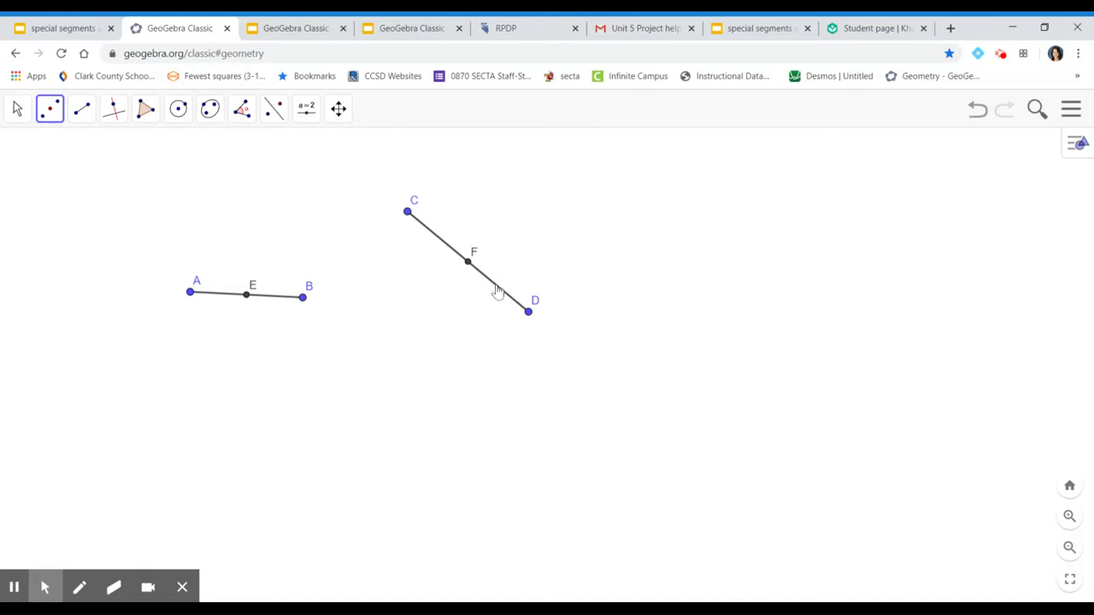
pyautogui.click(977, 120)
# - Construct a circle with the Compass tool, using distance CD as the radius and point D as the center
pyautogui.click(177, 108)
pyautogui.click(205, 211)
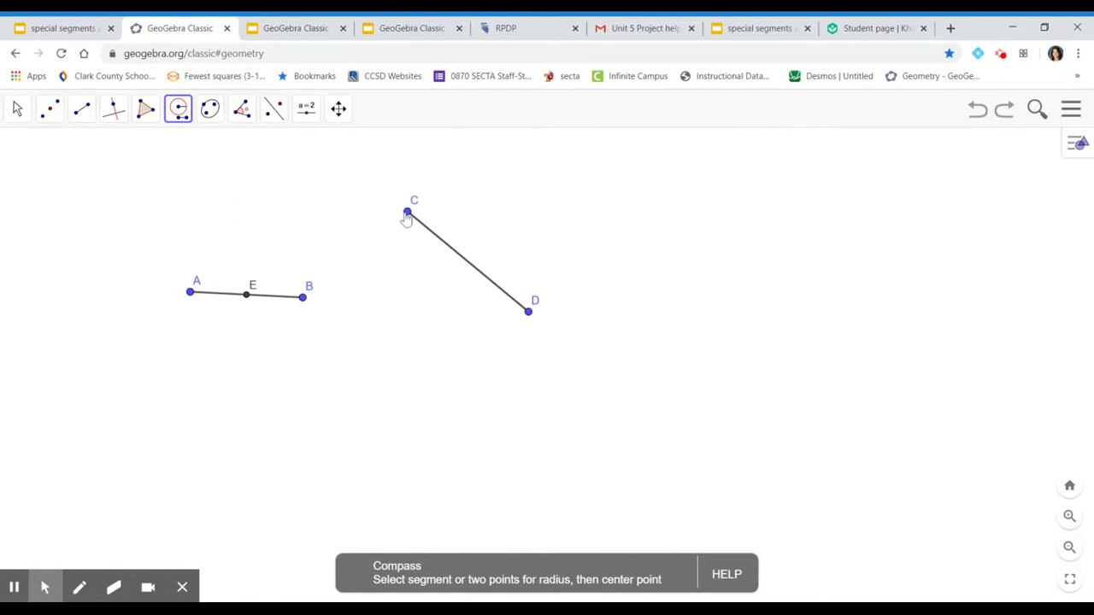
pyautogui.click(408, 214)
pyautogui.click(528, 313)
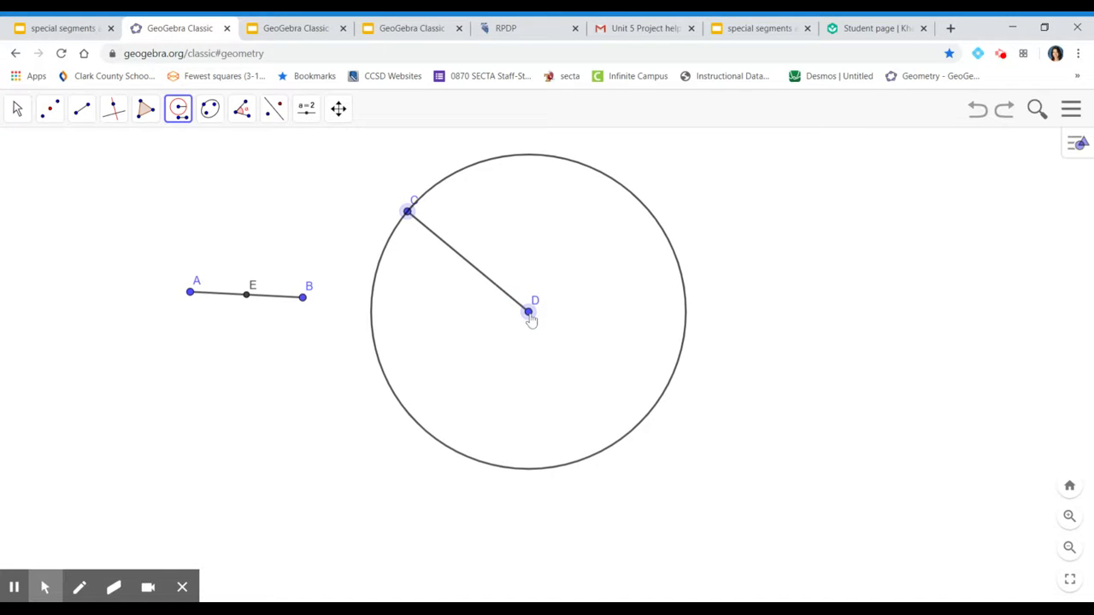
pyautogui.click(528, 312)
pyautogui.click(407, 219)
pyautogui.moveTo(407, 229); pyautogui.dragTo(405, 305)
# - Move point D up to the left and point C slightly down, making the circle smaller and segment CD nearly horizontal
pyautogui.click(15, 113)
pyautogui.moveTo(530, 317); pyautogui.dragTo(502, 254)
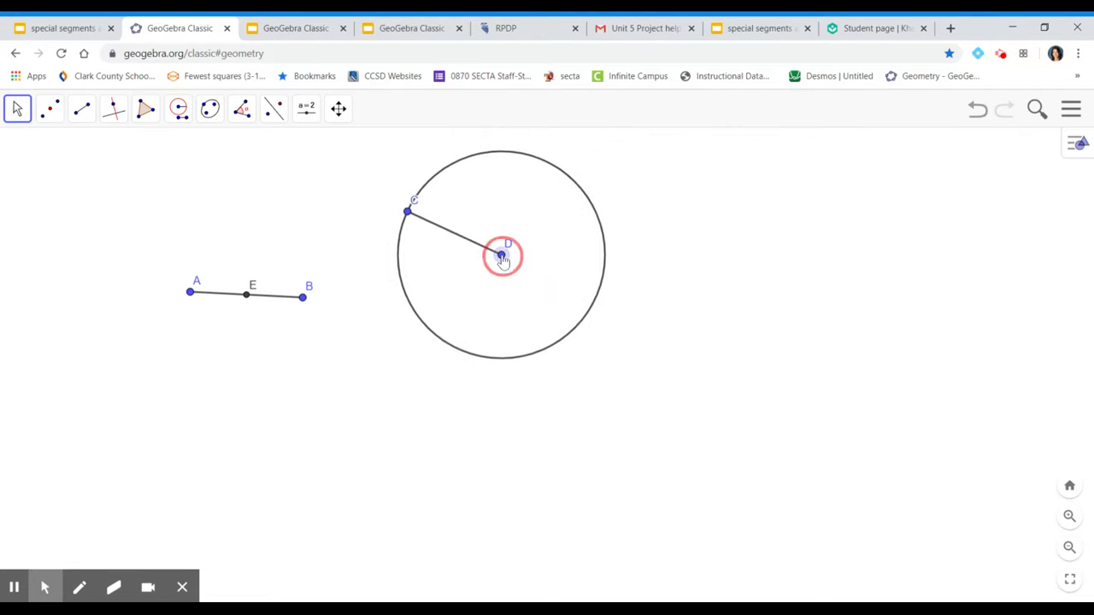
pyautogui.moveTo(409, 215); pyautogui.dragTo(400, 247)
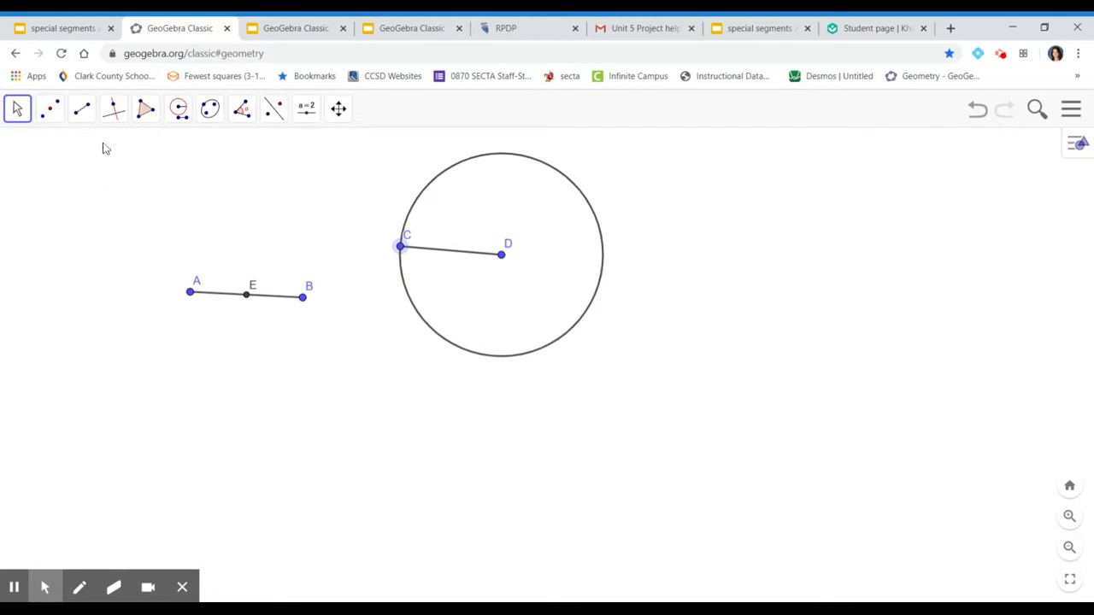
# - Construct a second Compass circle with distance CD as the radius and point C as the center
pyautogui.click(179, 108)
pyautogui.click(219, 220)
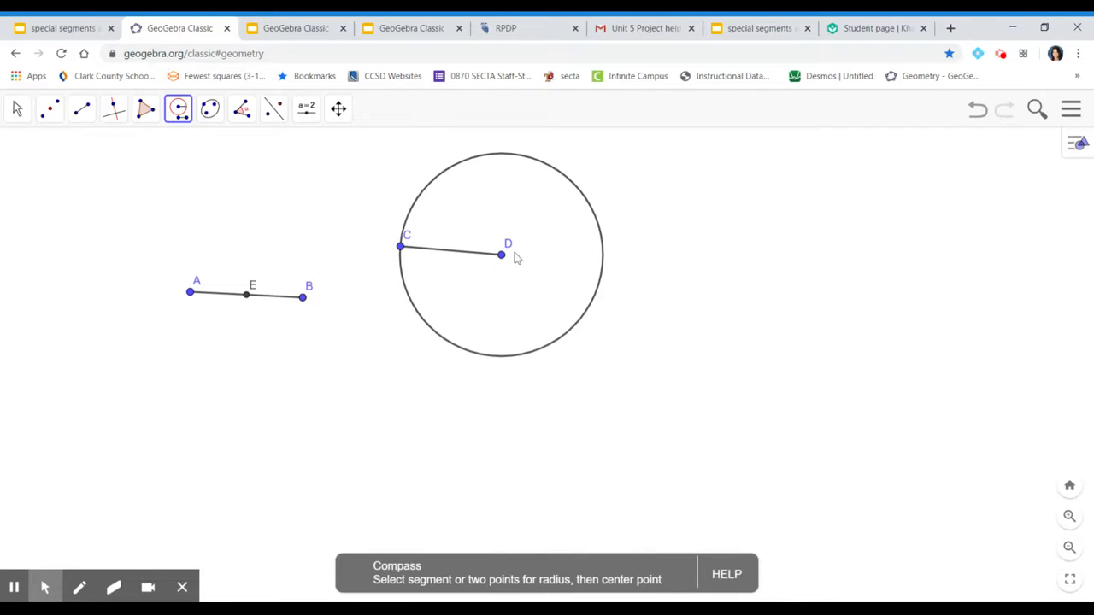
pyautogui.click(502, 256)
pyautogui.click(401, 248)
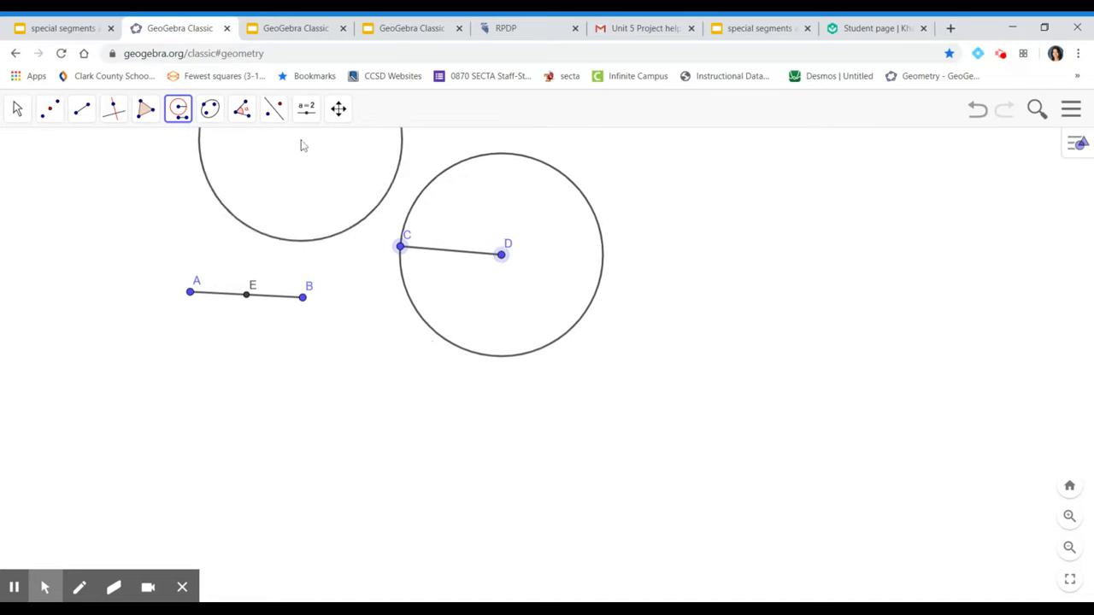
pyautogui.click(401, 249)
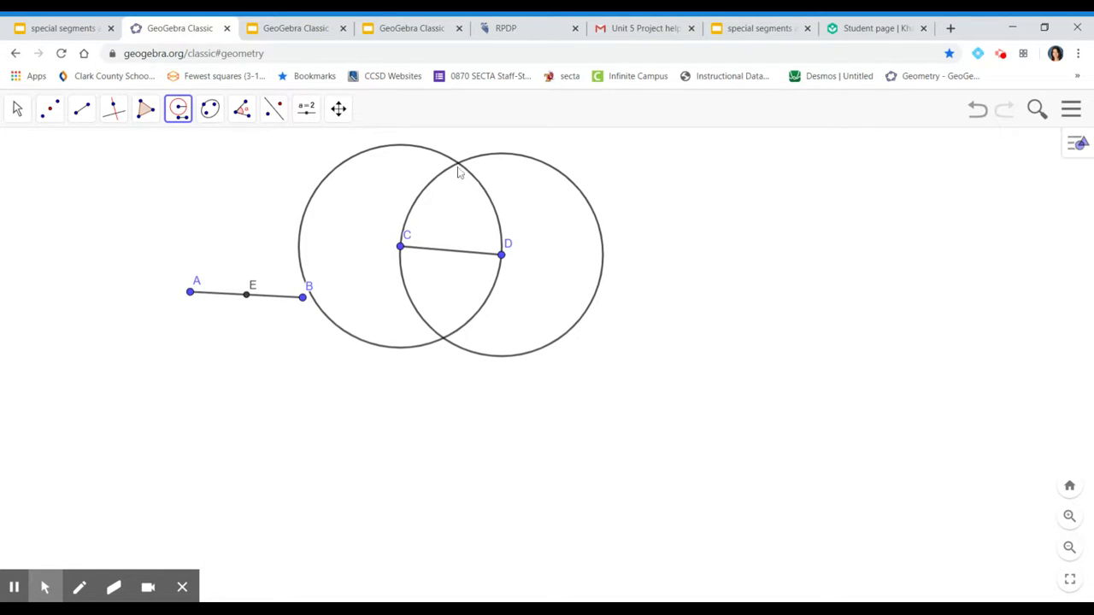
# - Mark the upper intersection of the two circles with the Intersect tool, and move point C closer to D
pyautogui.click(17, 108)
pyautogui.click(50, 108)
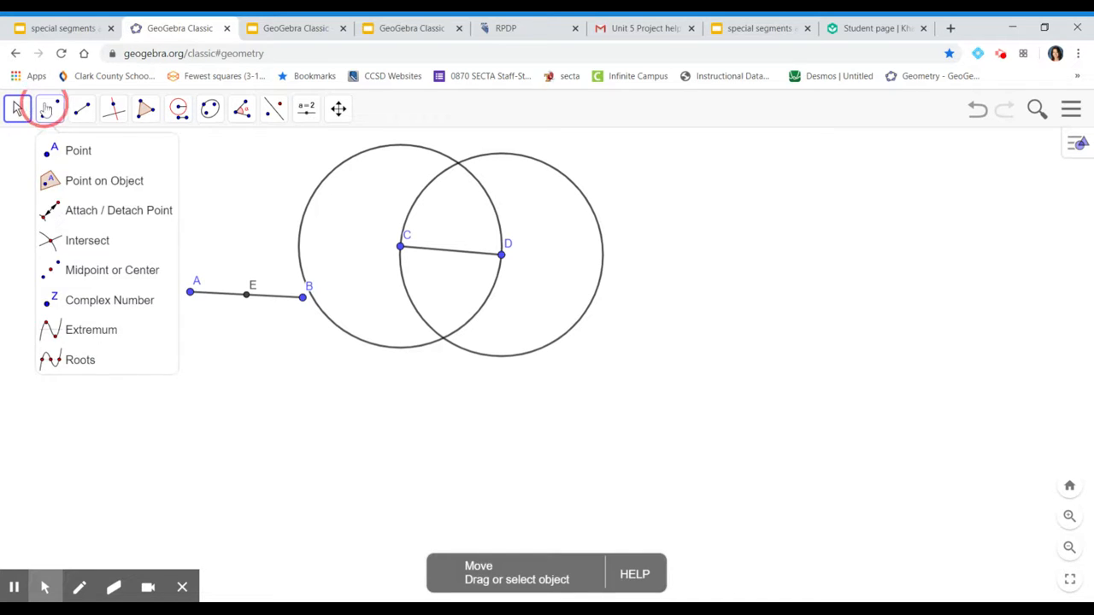
pyautogui.click(51, 114)
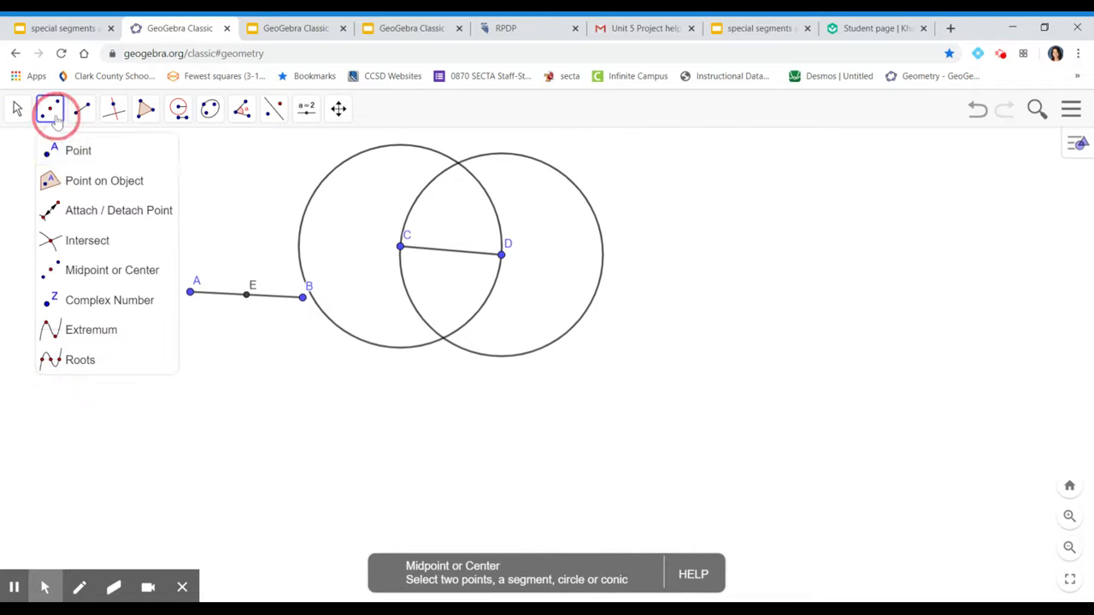
pyautogui.click(89, 246)
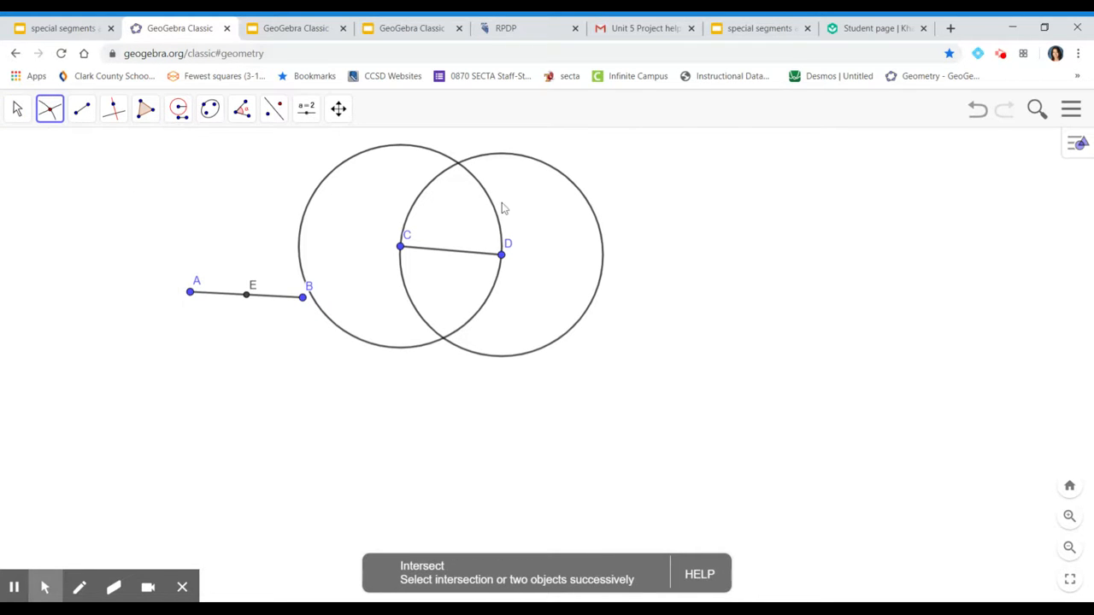
pyautogui.click(460, 162)
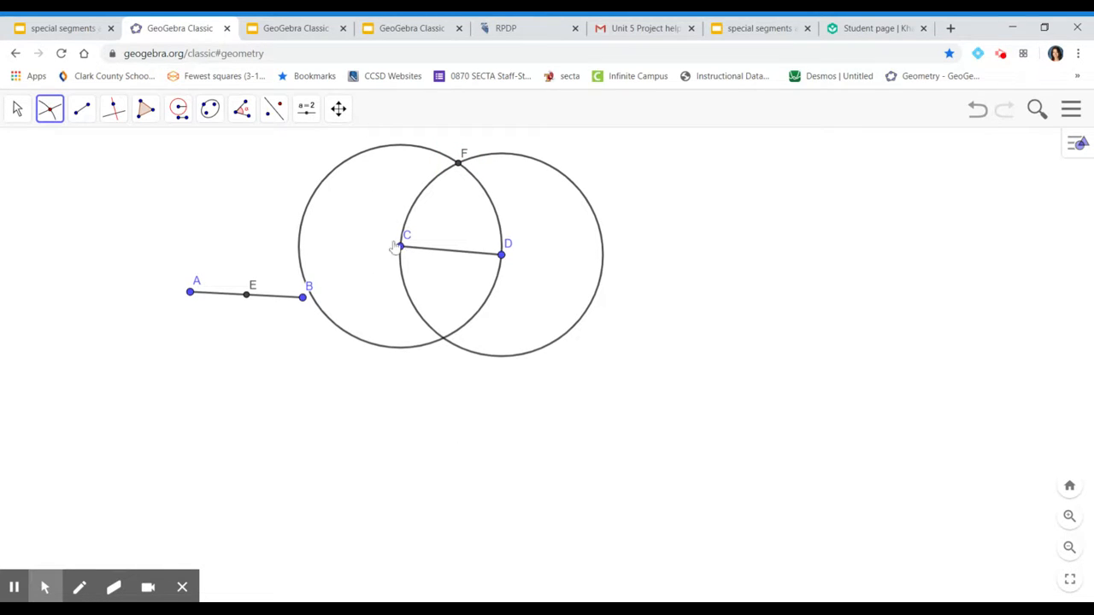
pyautogui.click(18, 110)
pyautogui.moveTo(400, 247)
pyautogui.mouseDown()
pyautogui.moveTo(379, 251)
pyautogui.moveTo(423, 245)
pyautogui.mouseUp()
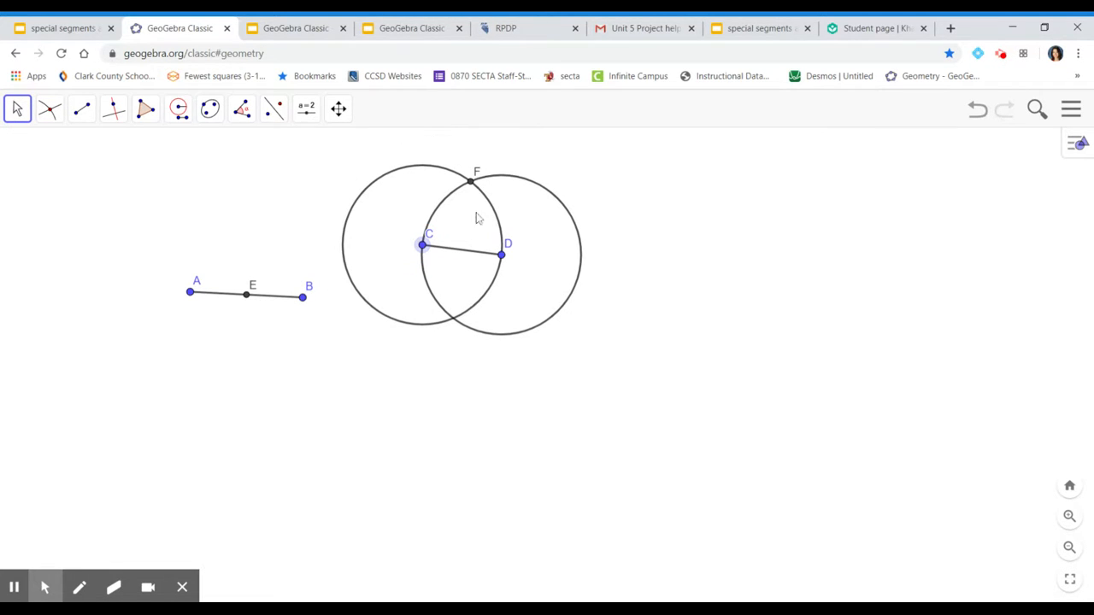
# - Mark the intersections of the circles centered at C and D with the Intersect tool, selecting both circles
pyautogui.click(49, 110)
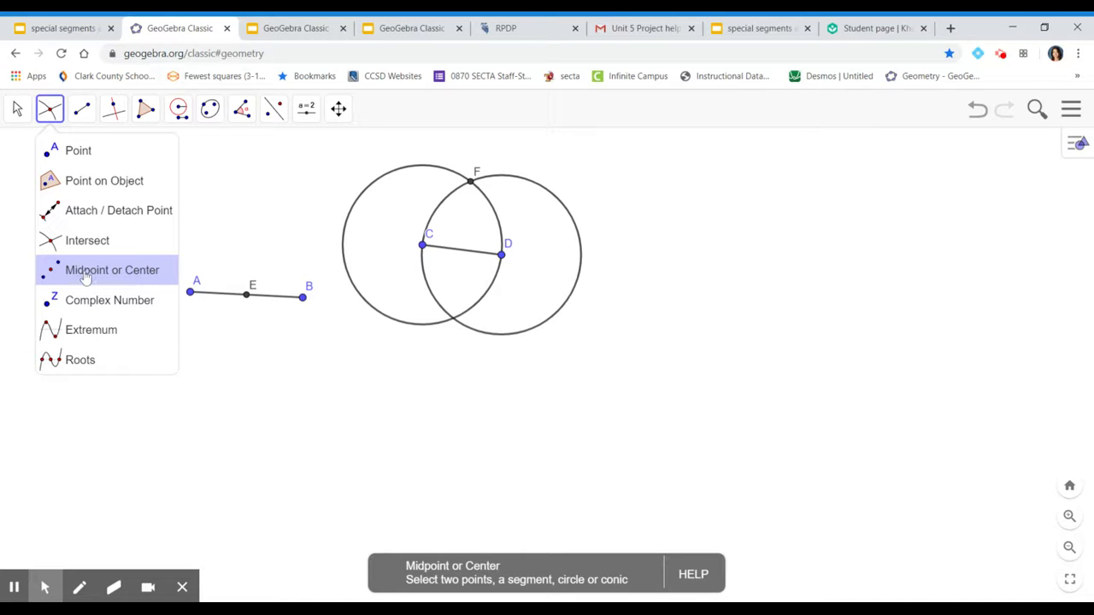
pyautogui.click(89, 242)
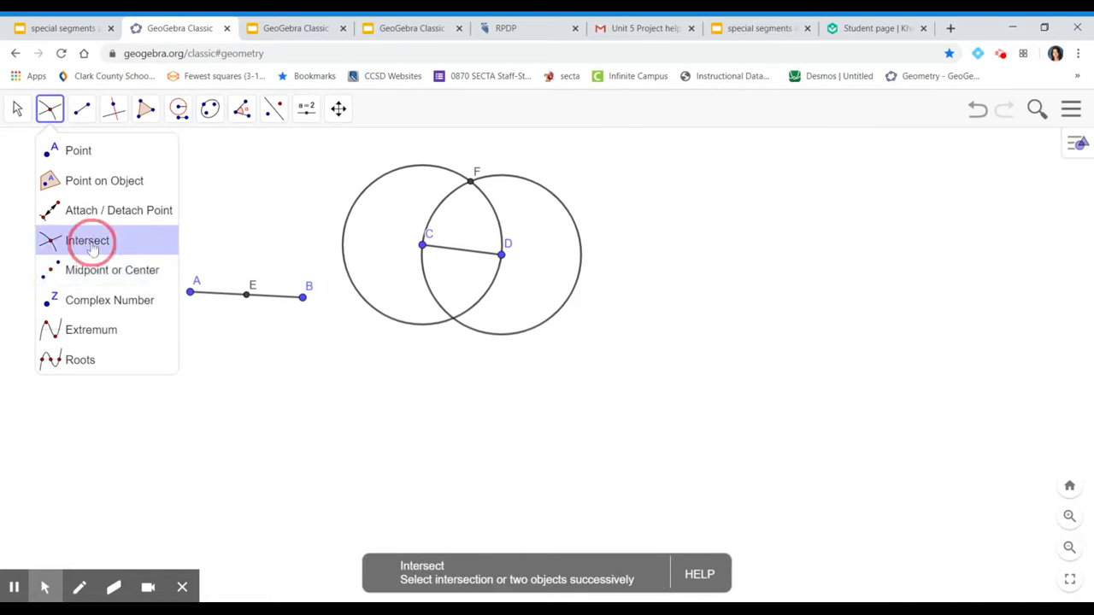
pyautogui.click(396, 322)
pyautogui.click(503, 335)
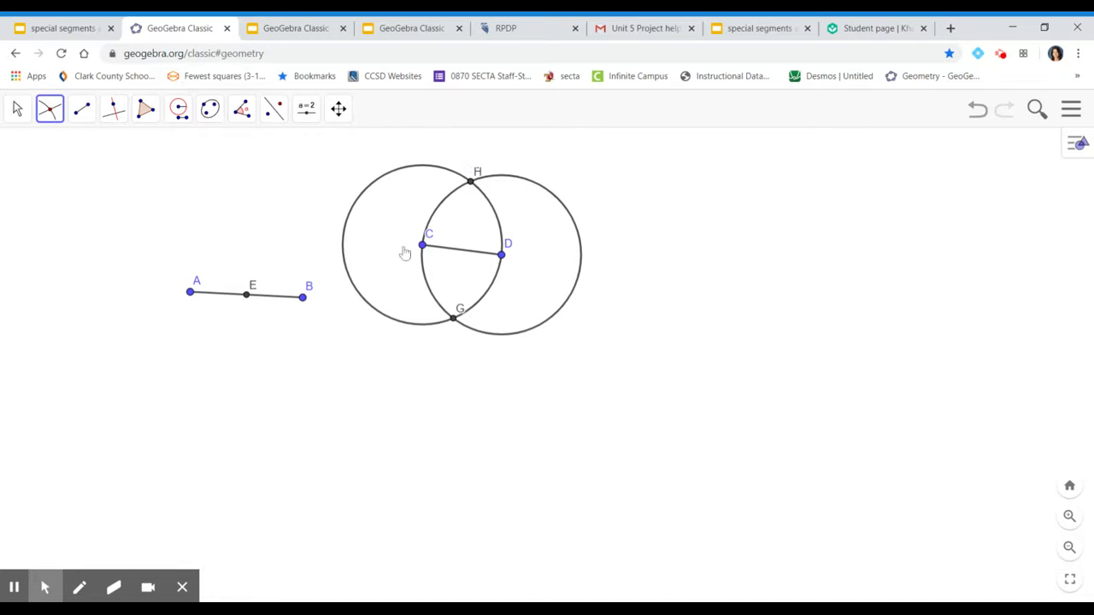
pyautogui.moveTo(478, 177); pyautogui.dragTo(170, 163)
# - Draw a segment from the circles' upper intersection point to their lower intersection point G
pyautogui.click(78, 110)
pyautogui.click(124, 180)
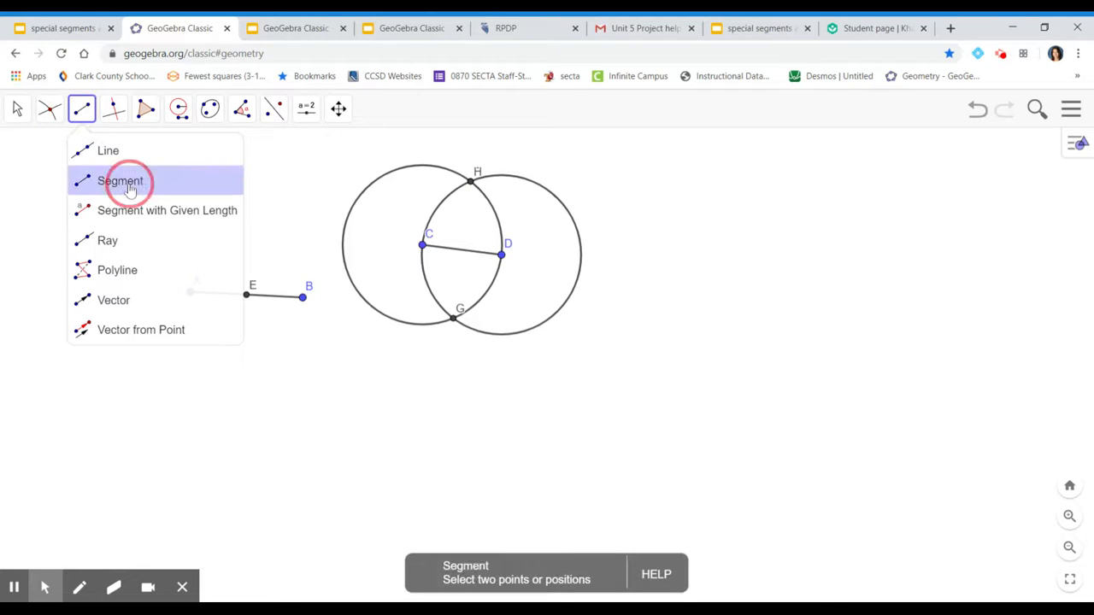
pyautogui.click(472, 182)
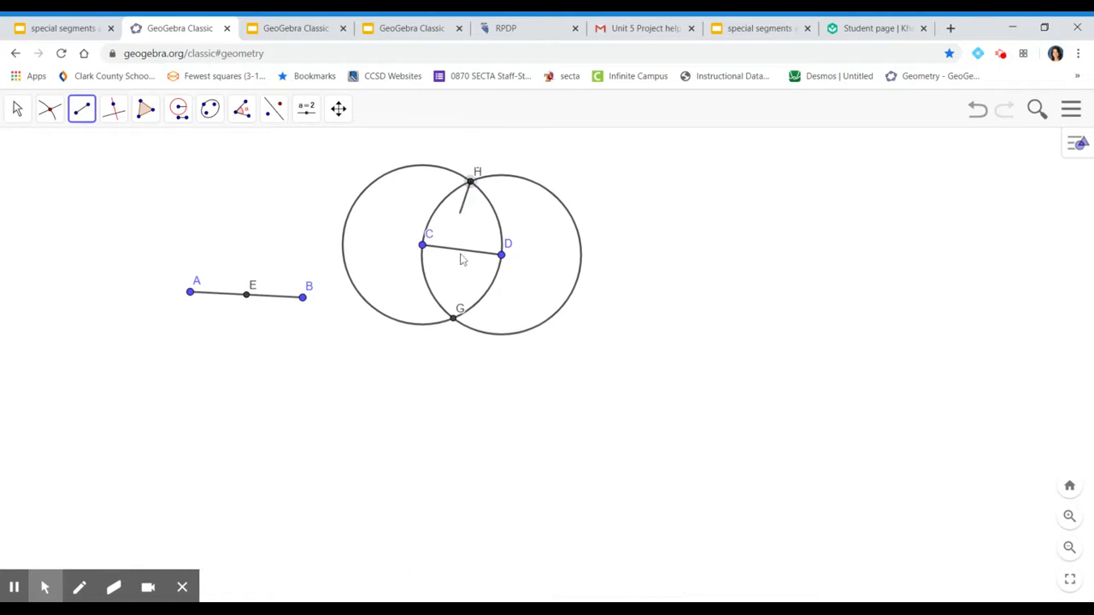
pyautogui.click(453, 317)
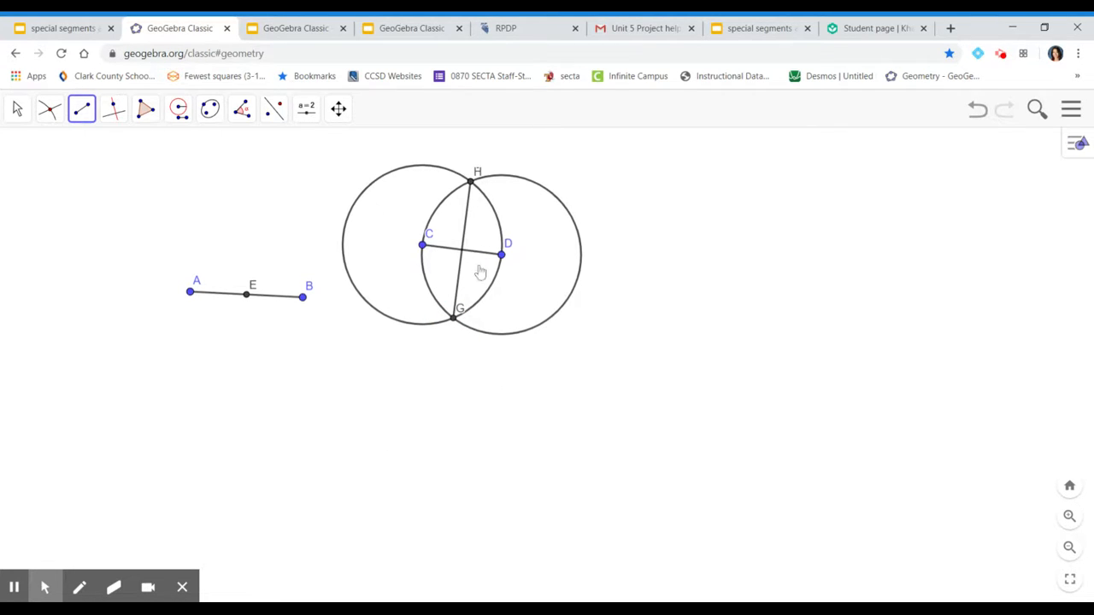
# - Mark the midpoint of segment CD by intersecting it with the segment joining the two circle intersections, using the Intersect tool
pyautogui.click(49, 109)
pyautogui.click(70, 240)
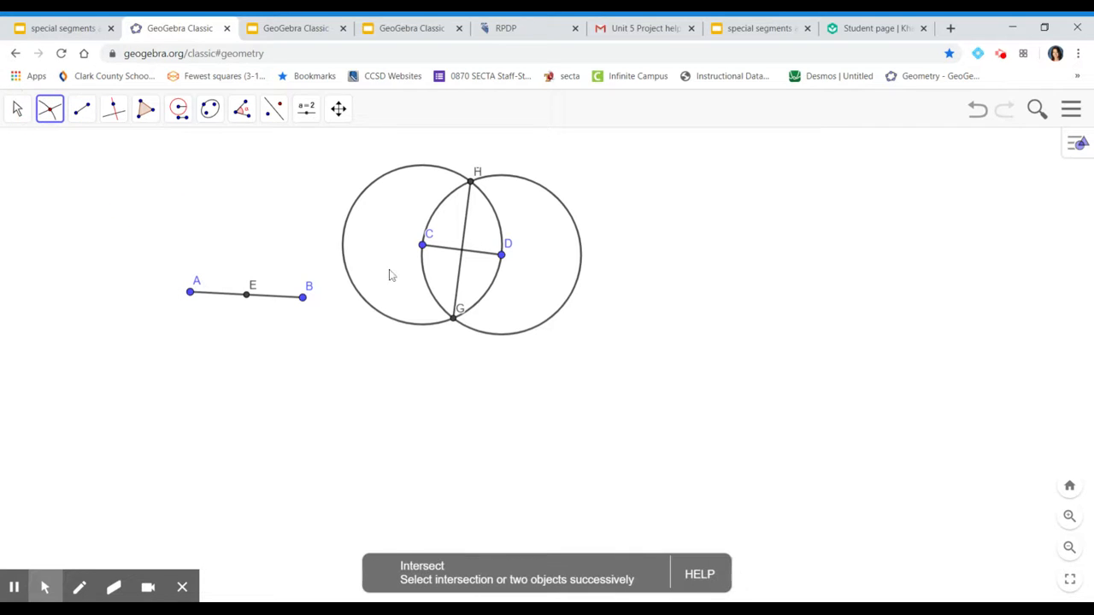
pyautogui.click(466, 257)
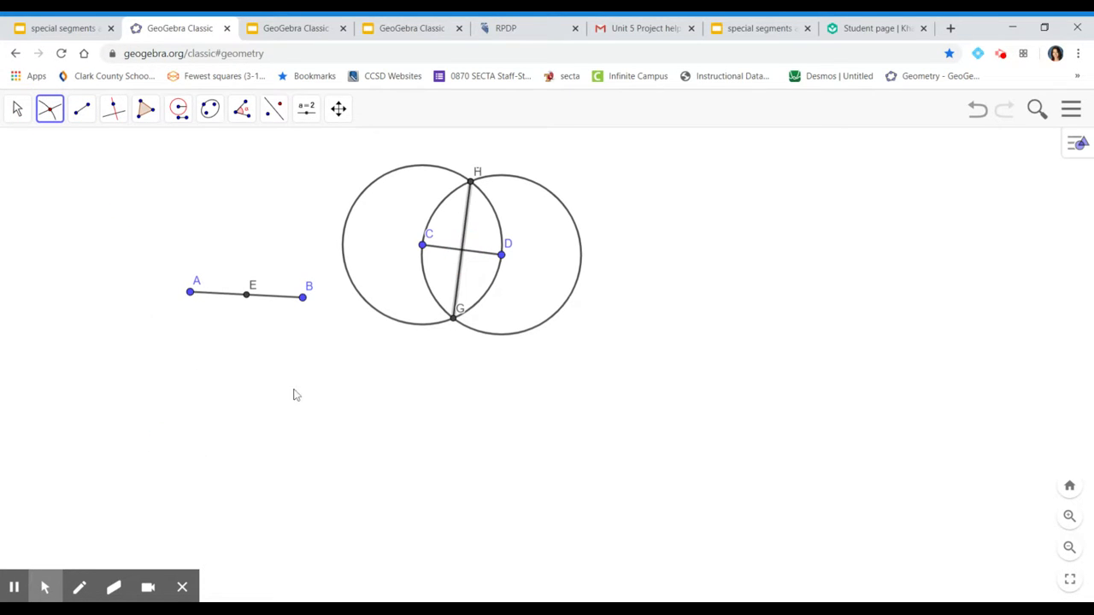
pyautogui.click(494, 255)
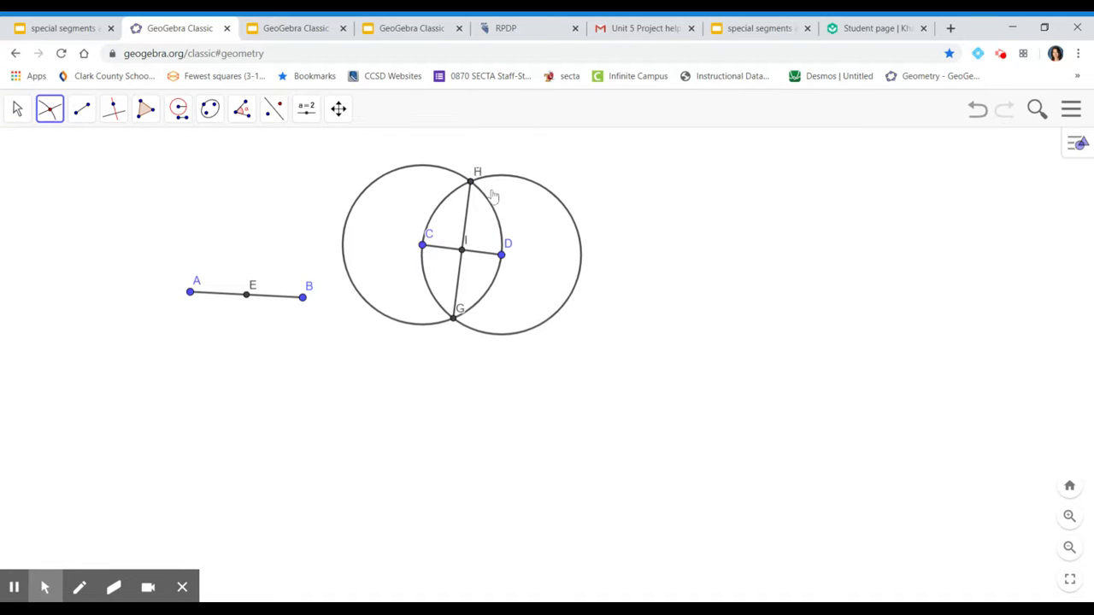
# - Move endpoint D slightly up and to the right to test the constructed midpoint, making segment CD longer and nearly horizontal
pyautogui.click(17, 109)
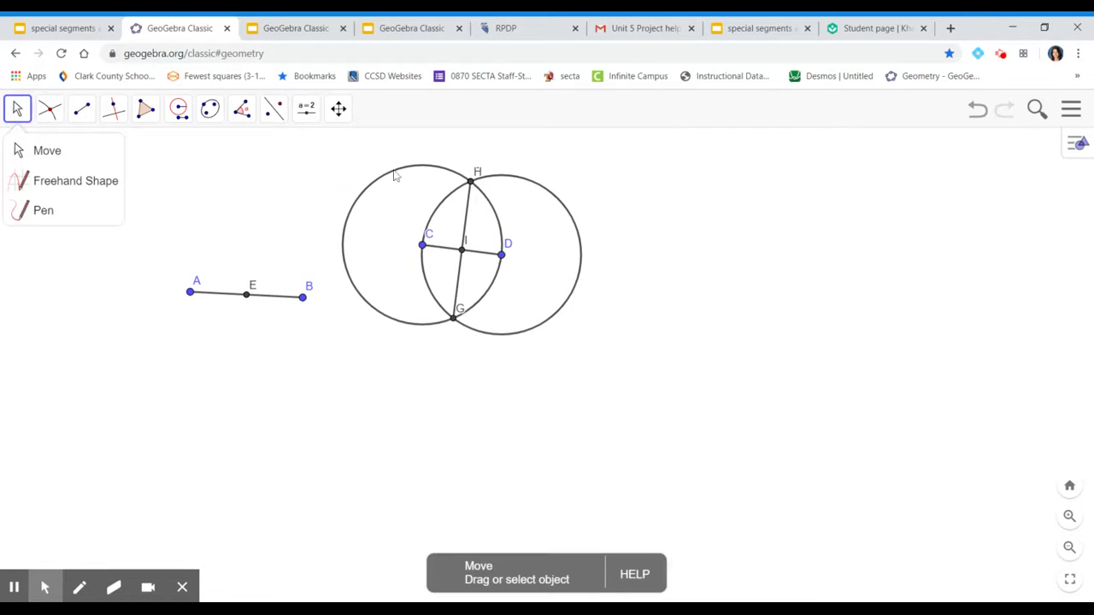
pyautogui.click(488, 212)
pyautogui.click(464, 248)
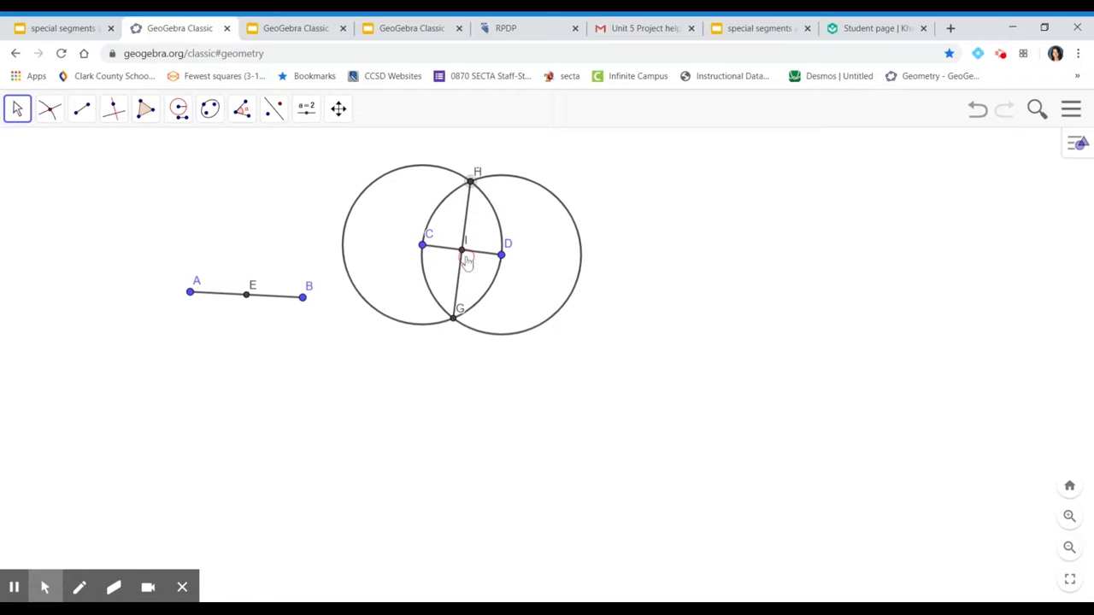
pyautogui.click(484, 279)
pyautogui.moveTo(504, 260)
pyautogui.mouseDown()
pyautogui.moveTo(564, 317)
pyautogui.moveTo(559, 222)
pyautogui.moveTo(573, 283)
pyautogui.moveTo(512, 241)
pyautogui.mouseUp()
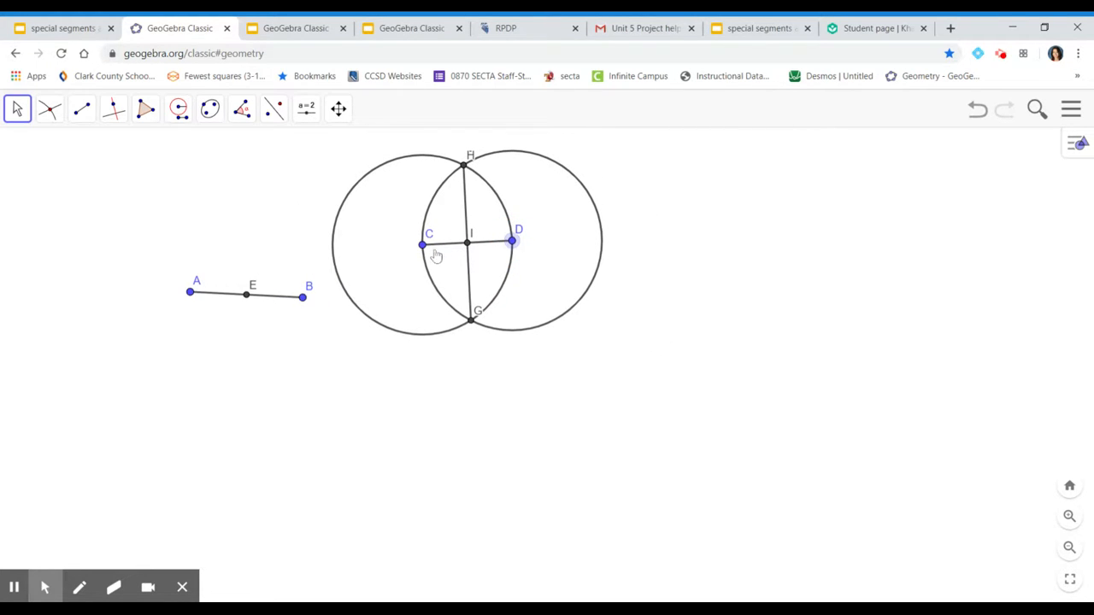
pyautogui.click(44, 587)
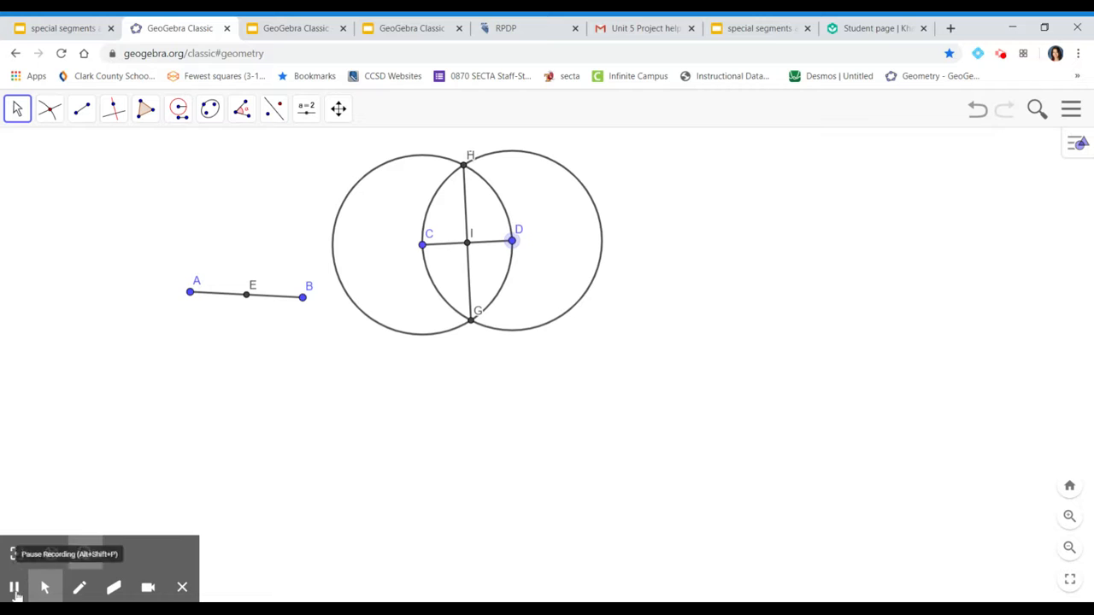